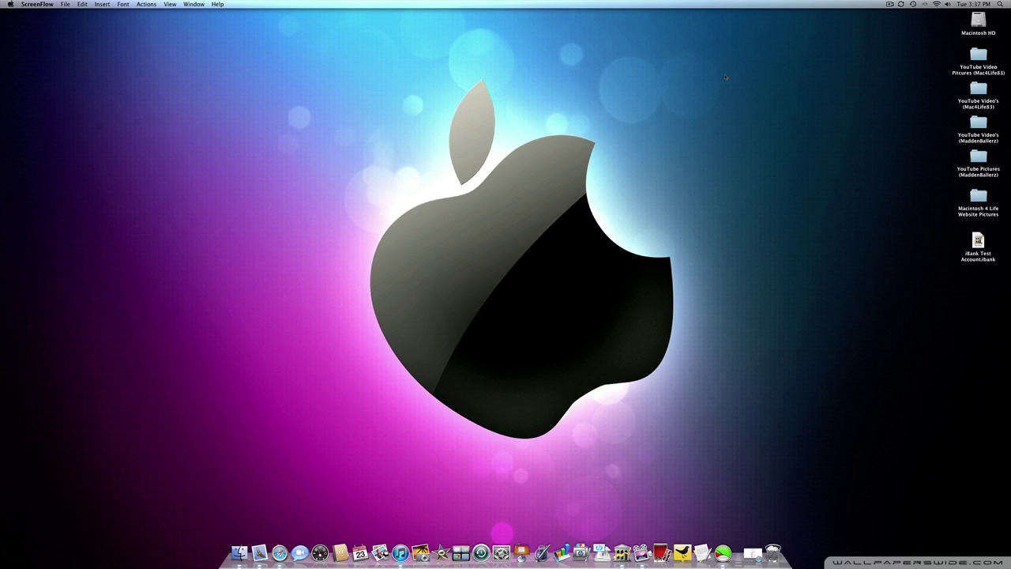
Open the iBank Test Account.ibank file from the desktop to show its register.
{"action": "double_click", "coordinate": [979, 243]}
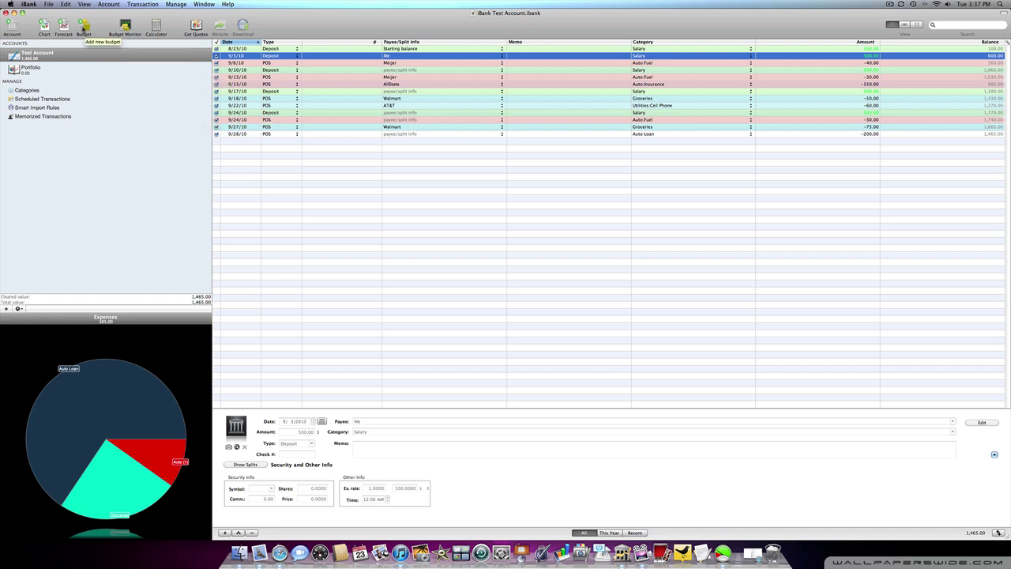
Create a new budget and name it 'Test Budget'.
{"action": "left_click", "coordinate": [84, 30]}
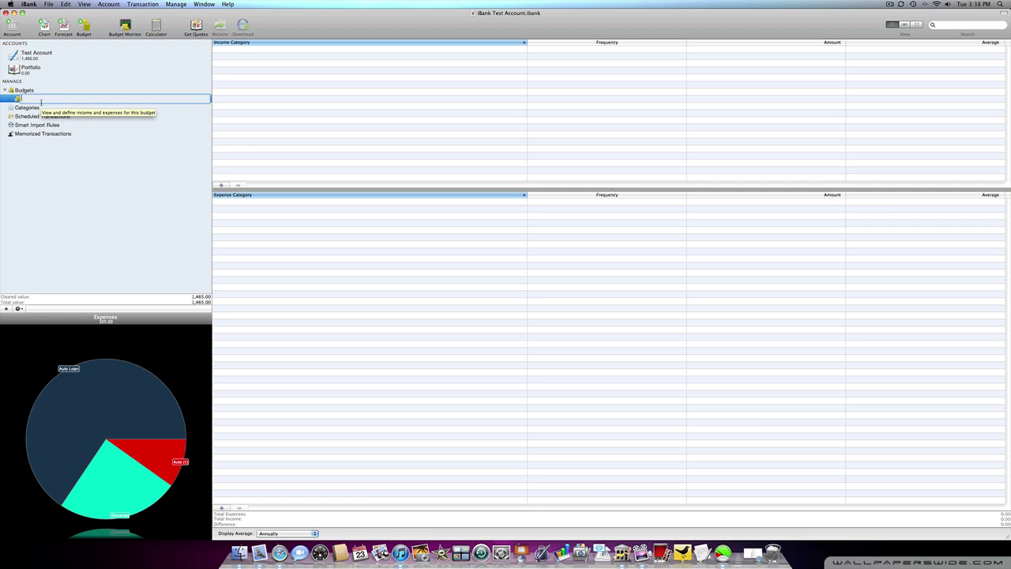
{"action": "type", "text": "Test B"}
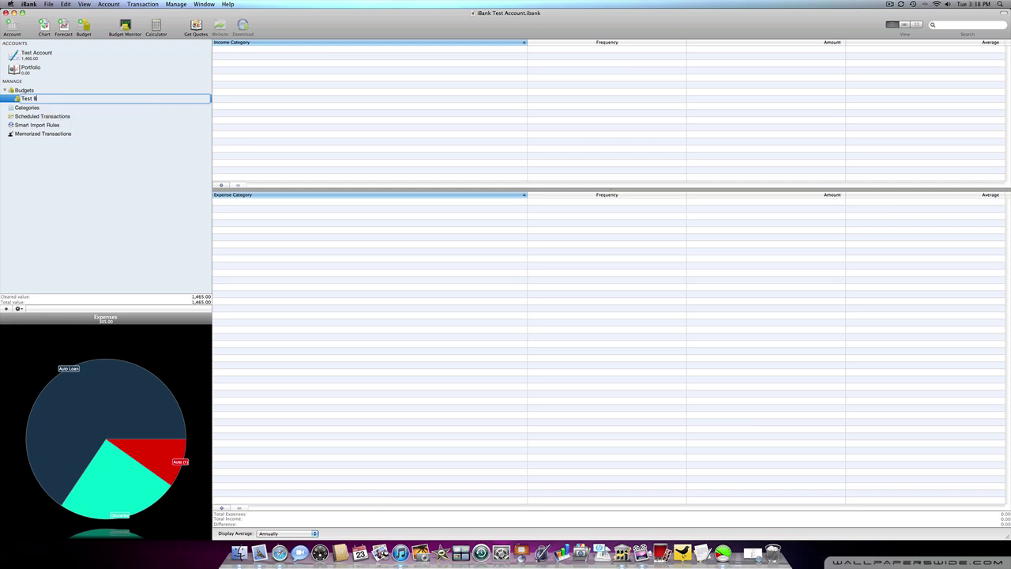
{"action": "type", "text": "udget"}
{"action": "key", "text": "Return"}
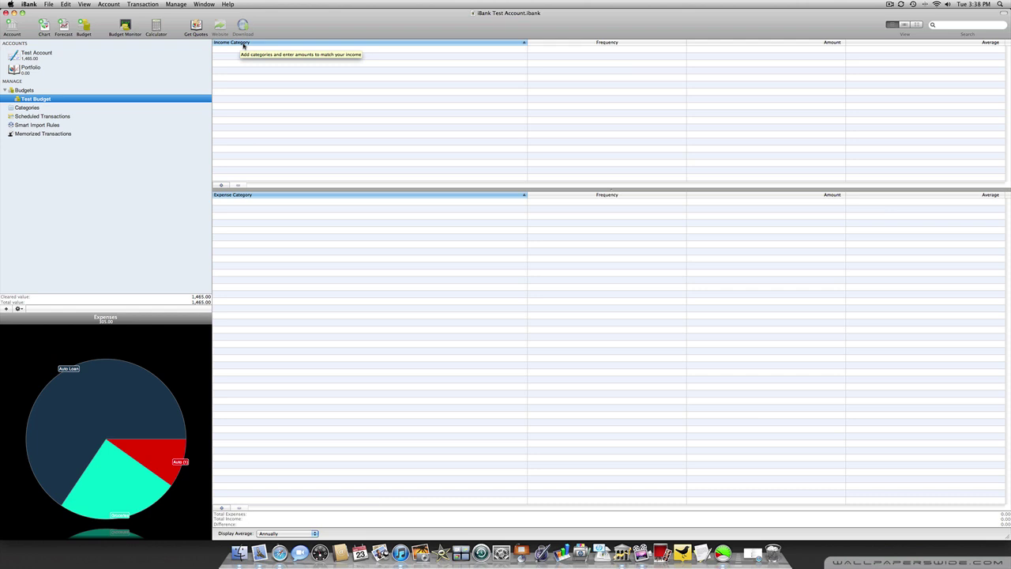
Add a Utilities:Cell Phone expense row with a monthly amount of 75.00.
{"action": "left_click", "coordinate": [224, 509]}
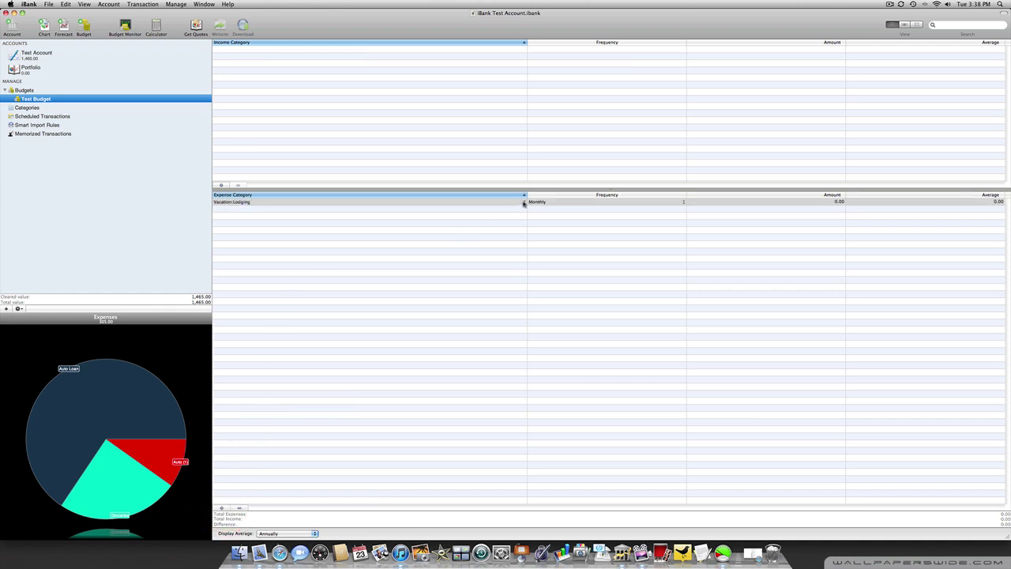
{"action": "left_click", "coordinate": [524, 202]}
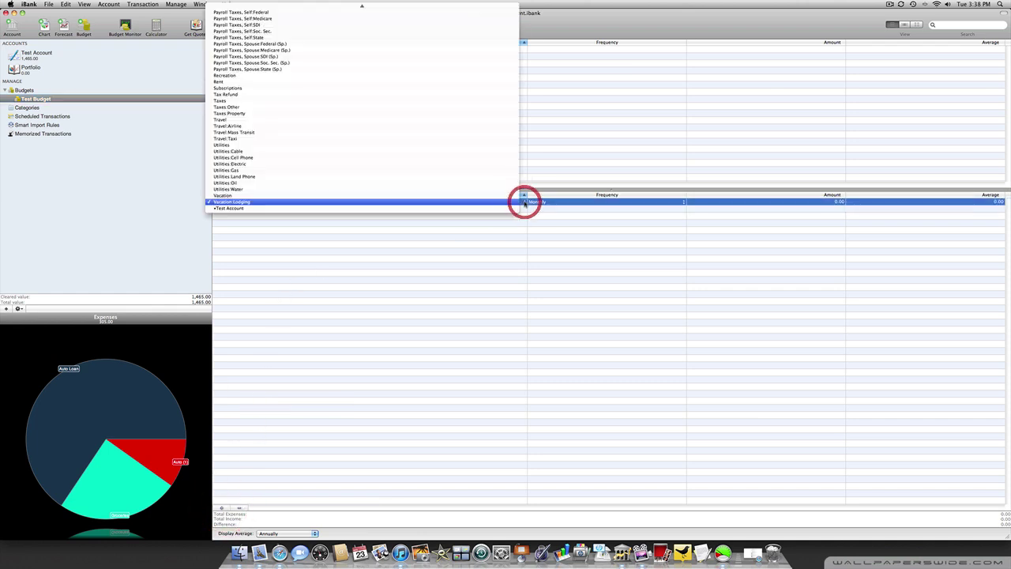
{"action": "left_click", "coordinate": [298, 157]}
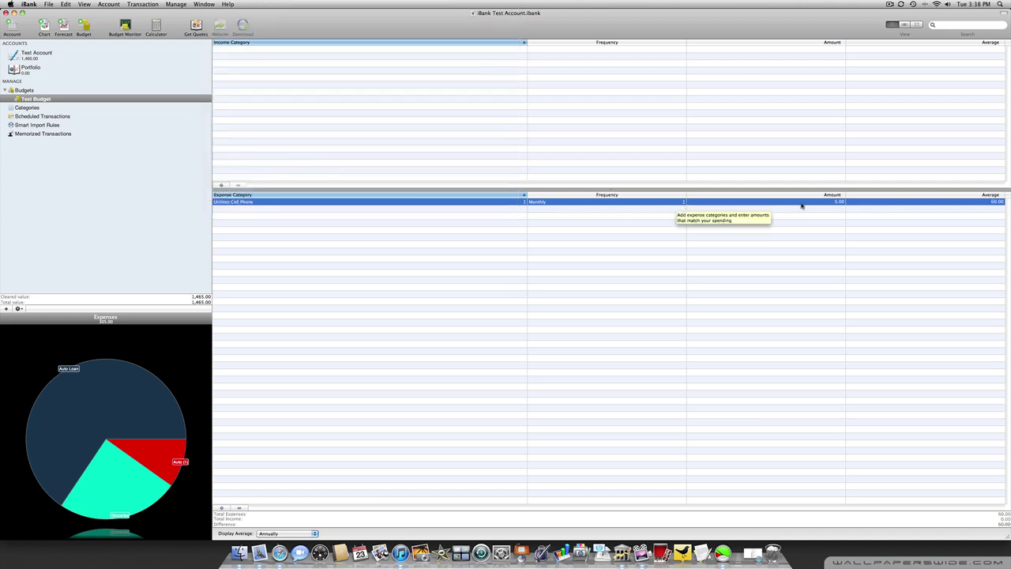
{"action": "left_click", "coordinate": [838, 203]}
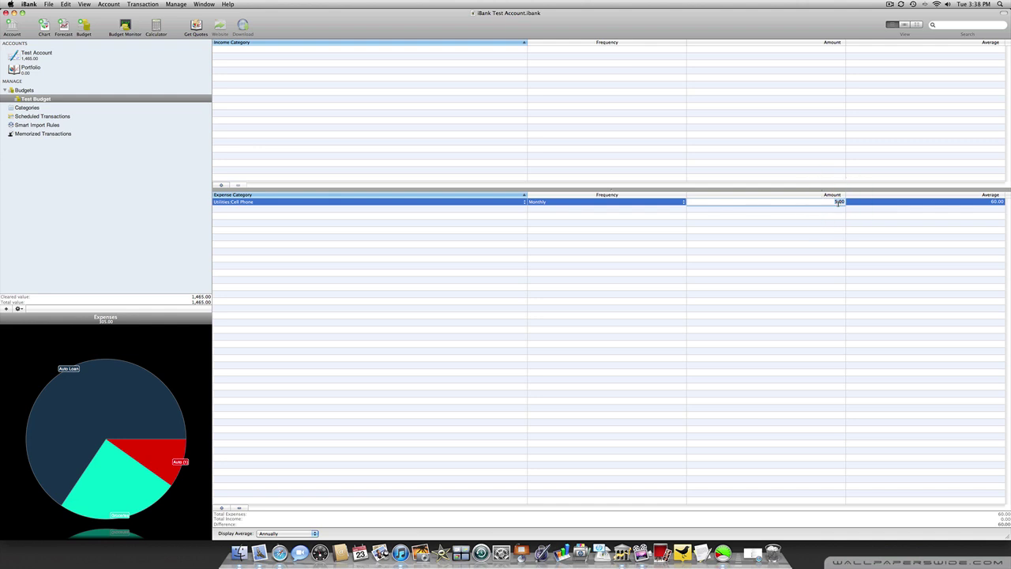
{"action": "type", "text": "75.00"}
{"action": "key", "text": "Return"}
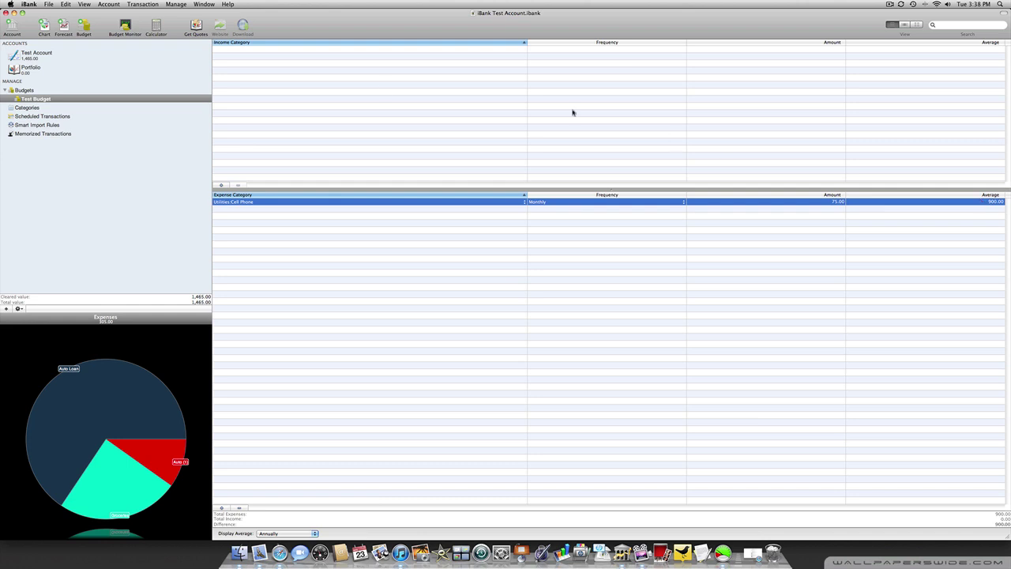
Add an Auto:Fuel expense of 40.00 recurring every week.
{"action": "left_click", "coordinate": [222, 510]}
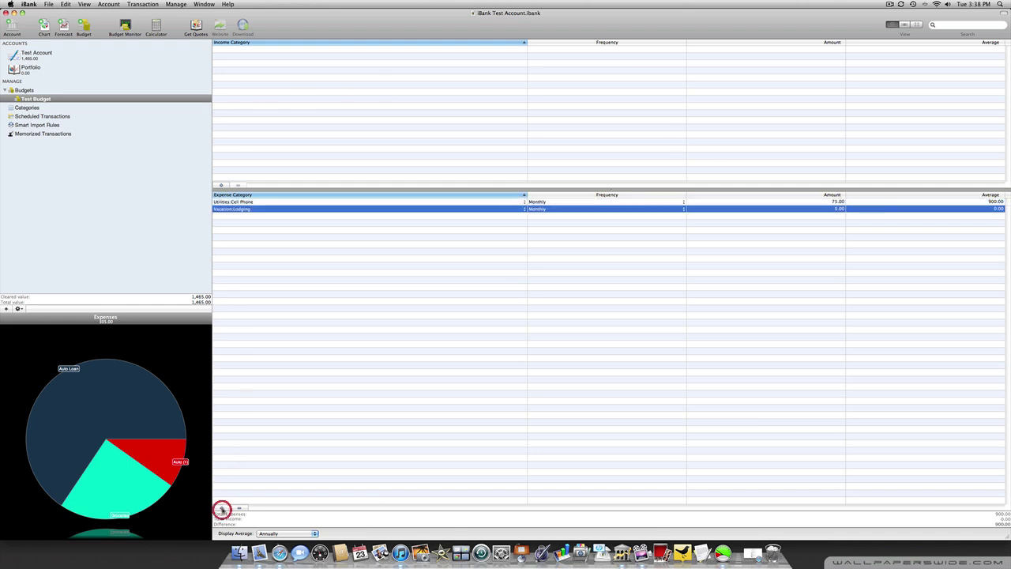
{"action": "left_click", "coordinate": [524, 209]}
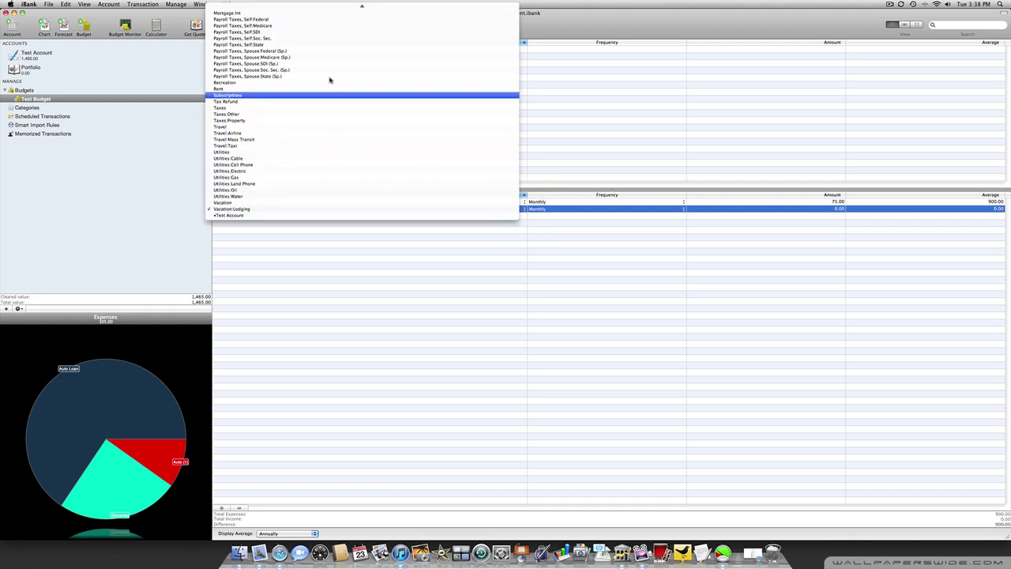
{"action": "scroll", "coordinate": [321, 65], "scroll_direction": "up", "scroll_amount": 8}
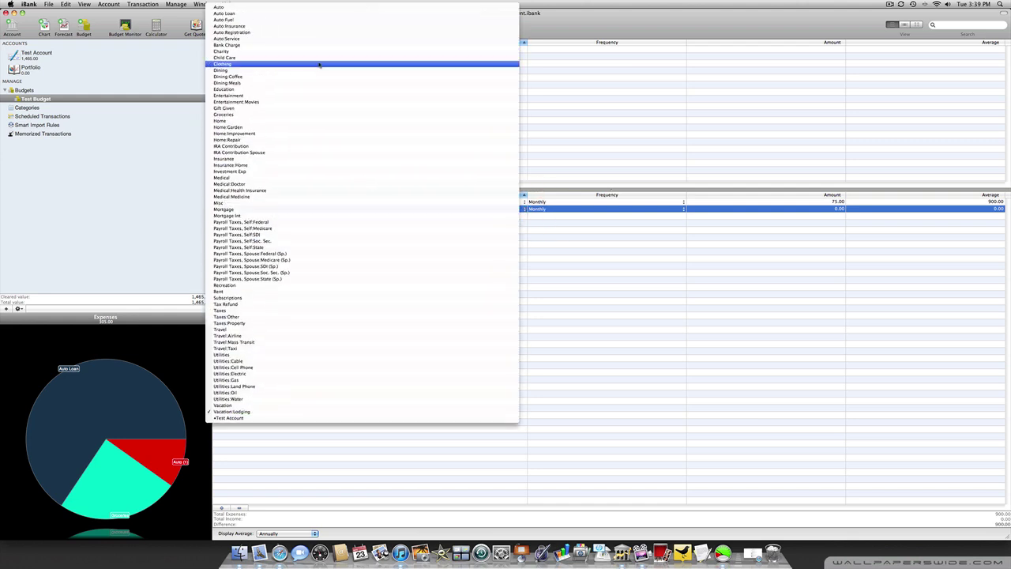
{"action": "left_click", "coordinate": [293, 20]}
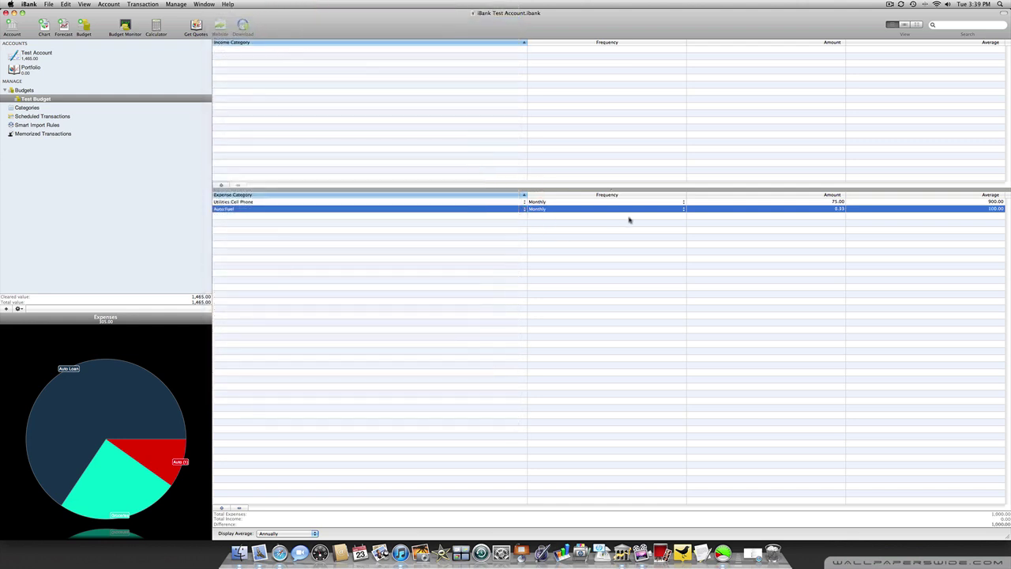
{"action": "left_click", "coordinate": [683, 208]}
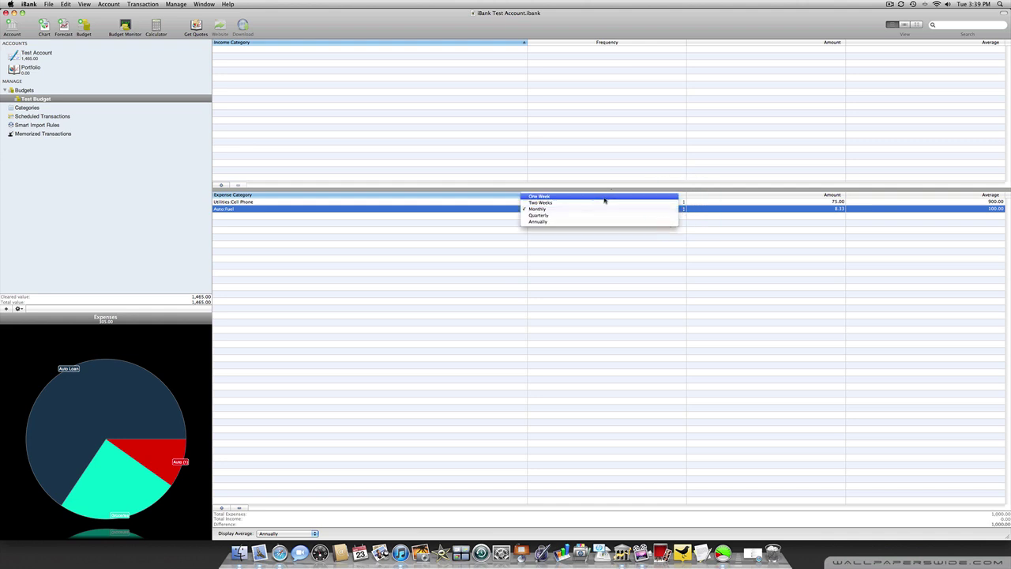
{"action": "left_click", "coordinate": [605, 197]}
{"action": "left_click", "coordinate": [842, 210]}
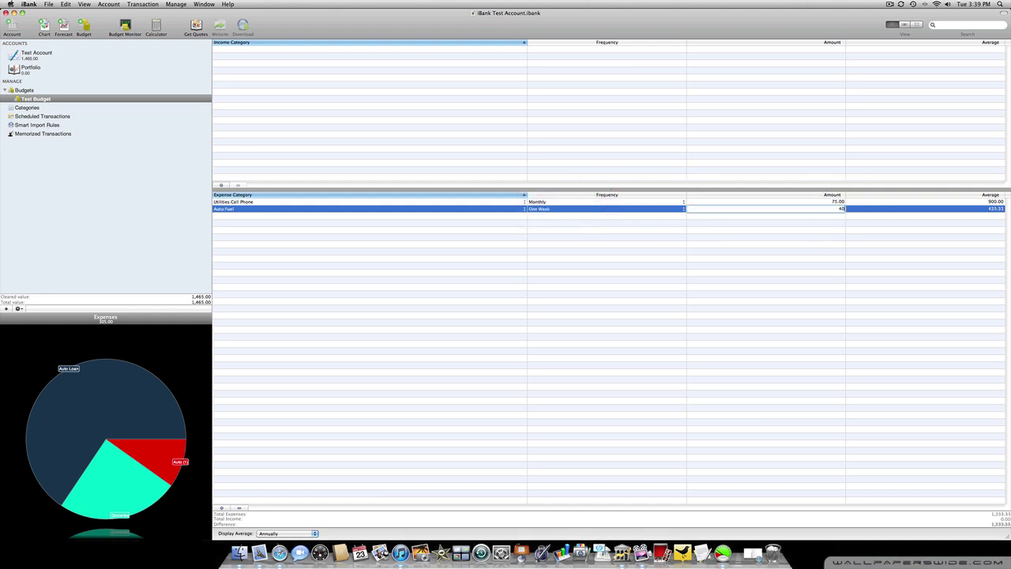
{"action": "type", "text": "."}
{"action": "key", "text": "Return"}
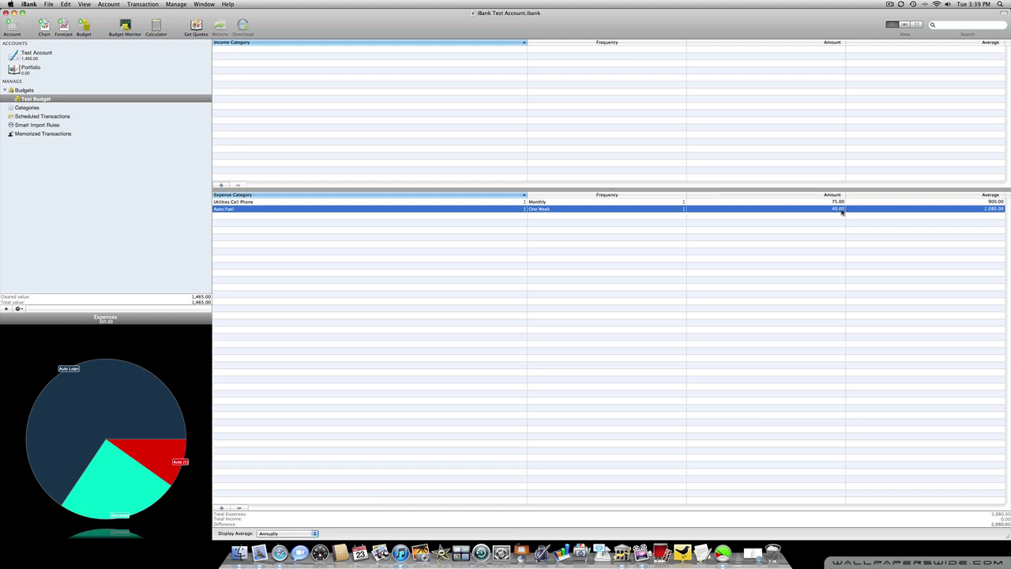
Add an Auto:Loan expense, replacing 16.67 with a monthly amount of 200.00.
{"action": "left_click", "coordinate": [222, 508]}
{"action": "left_click", "coordinate": [524, 216]}
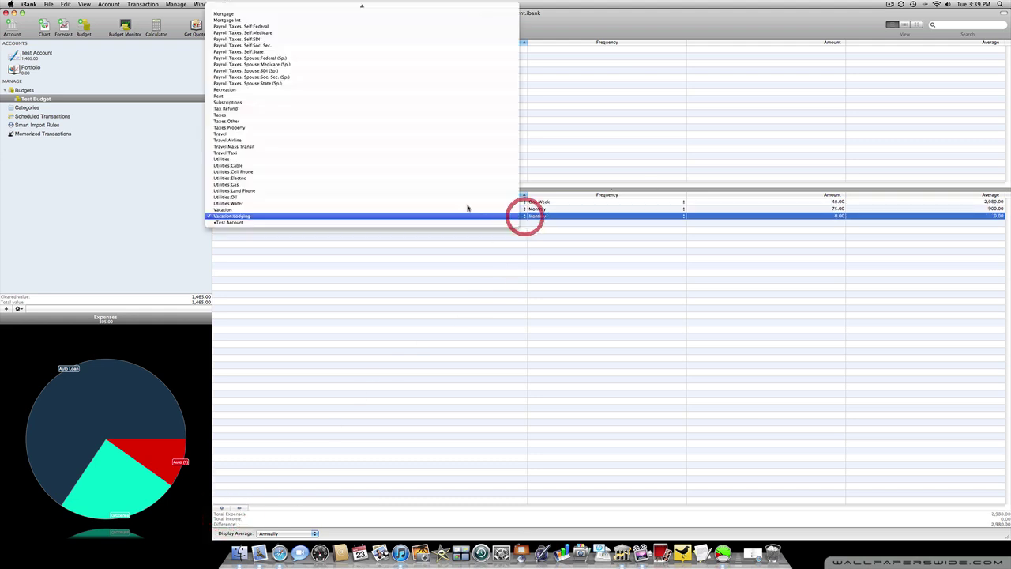
{"action": "scroll", "coordinate": [395, 94], "scroll_direction": "up", "scroll_amount": 5}
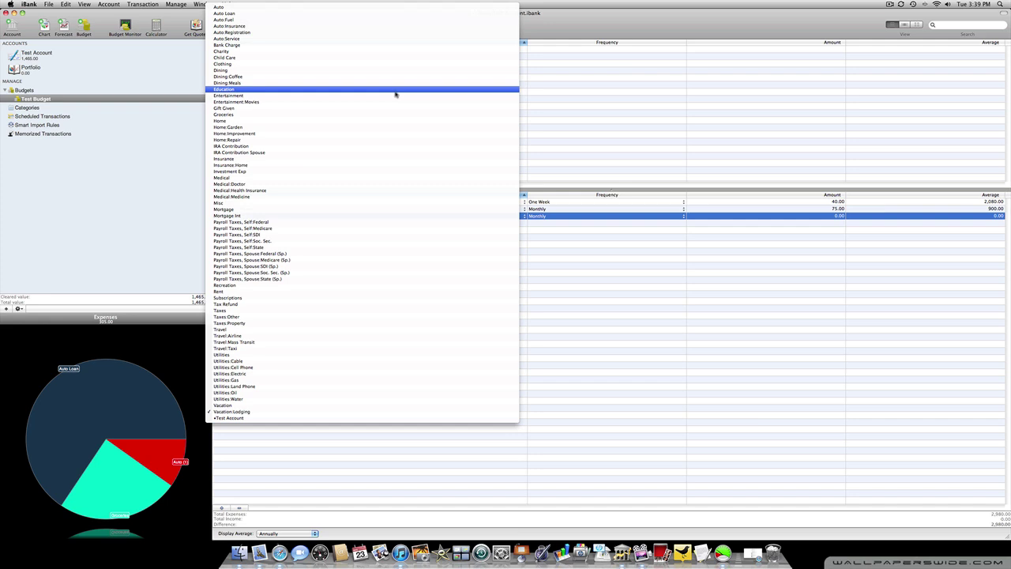
{"action": "left_click", "coordinate": [335, 13]}
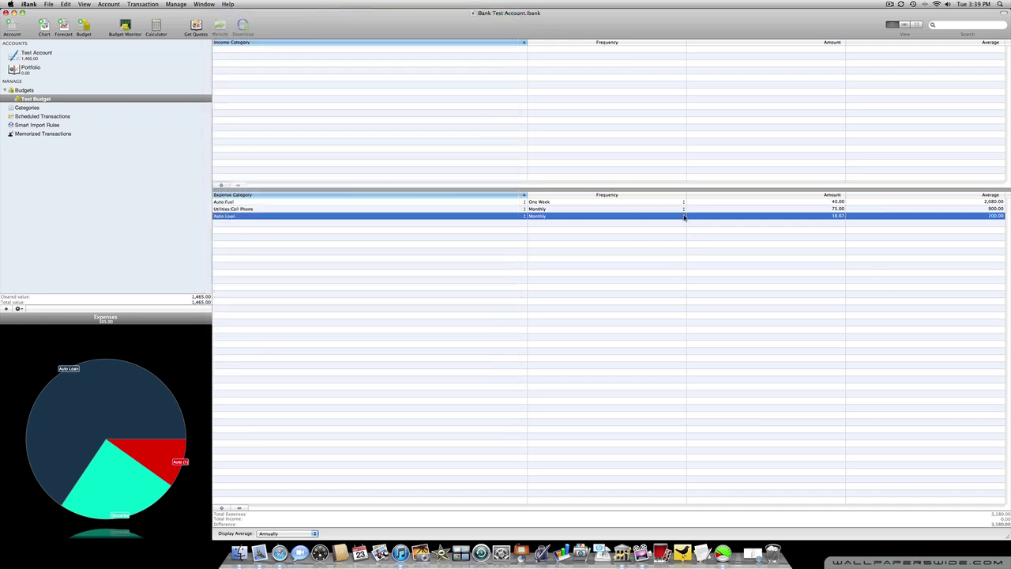
{"action": "left_click", "coordinate": [835, 217]}
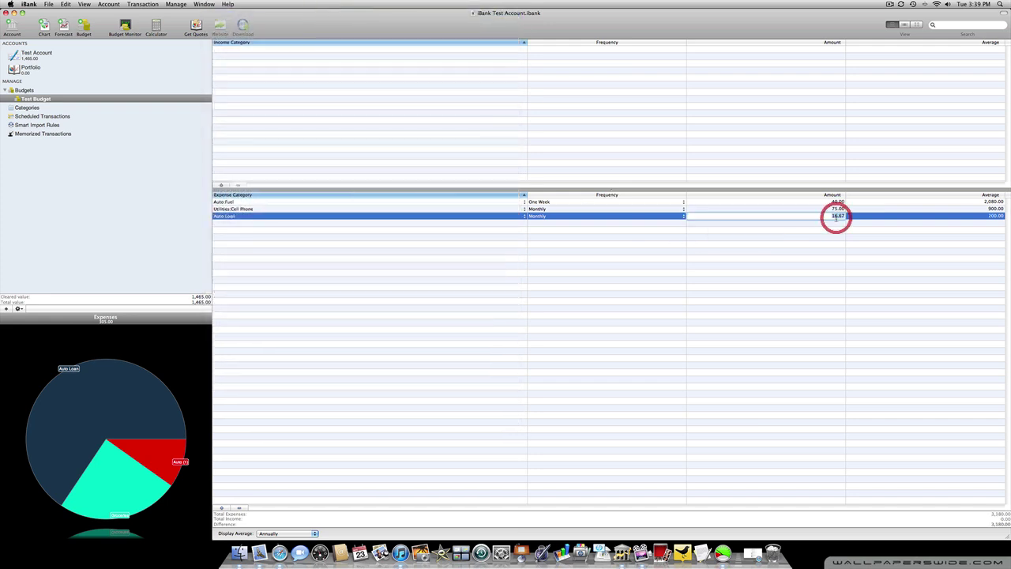
{"action": "key", "text": "BackSpace"}
{"action": "type", "text": "200.00"}
{"action": "key", "text": "Return"}
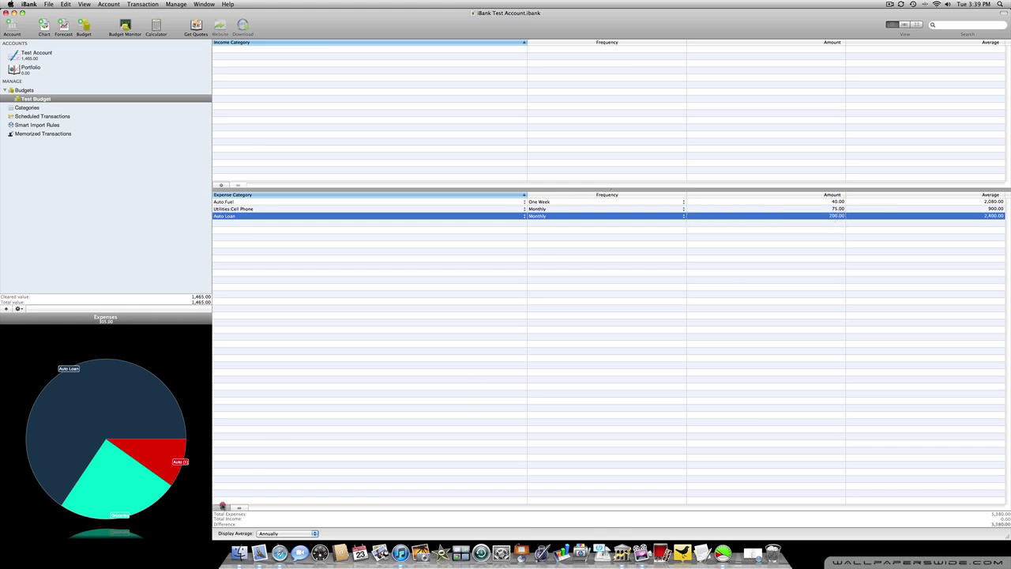
Add a Clothing expense row with a monthly amount of 50.00.
{"action": "left_click", "coordinate": [223, 506]}
{"action": "left_click", "coordinate": [525, 223]}
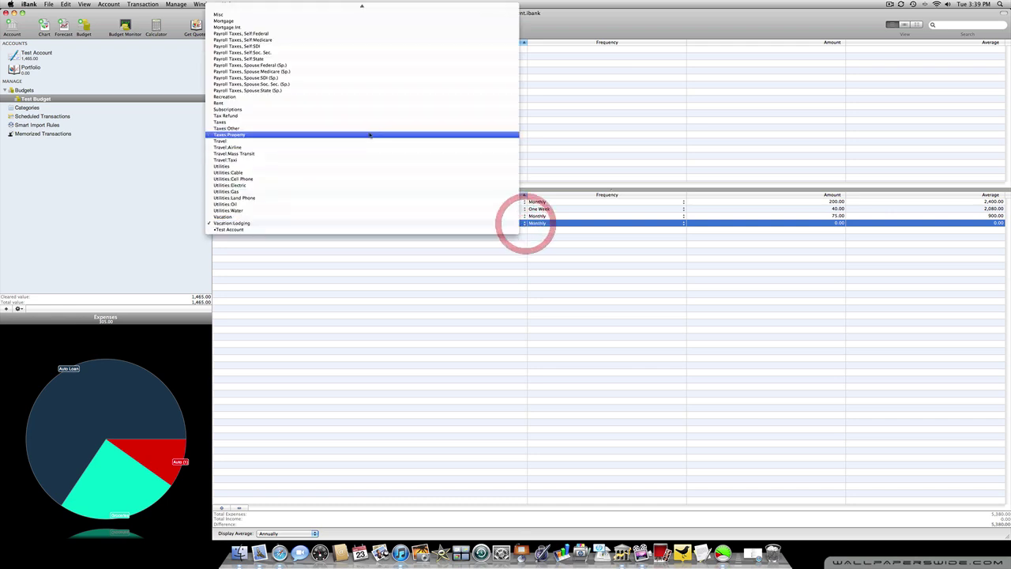
{"action": "scroll", "coordinate": [369, 136], "scroll_direction": "up", "scroll_amount": 5}
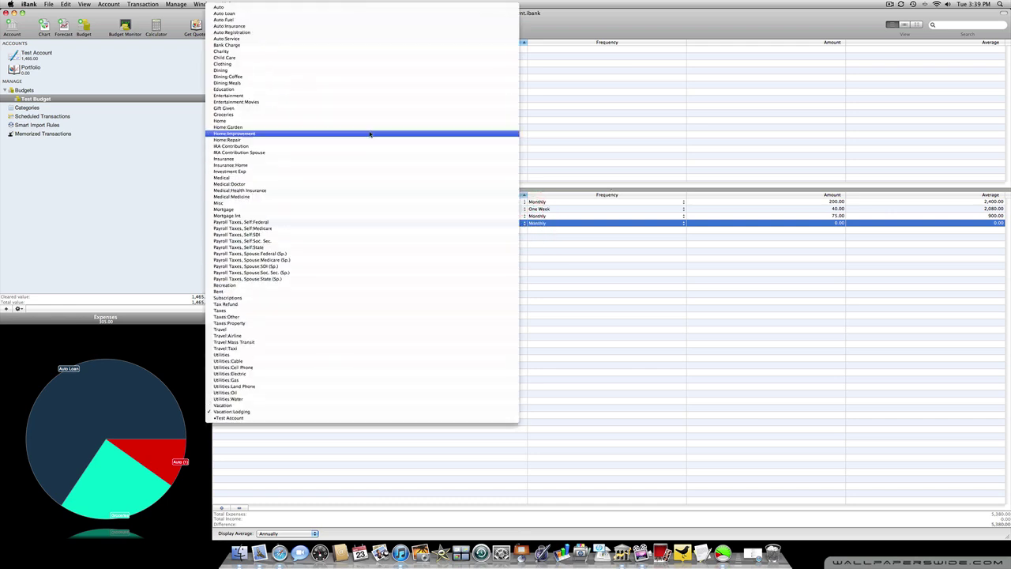
{"action": "left_click", "coordinate": [319, 64]}
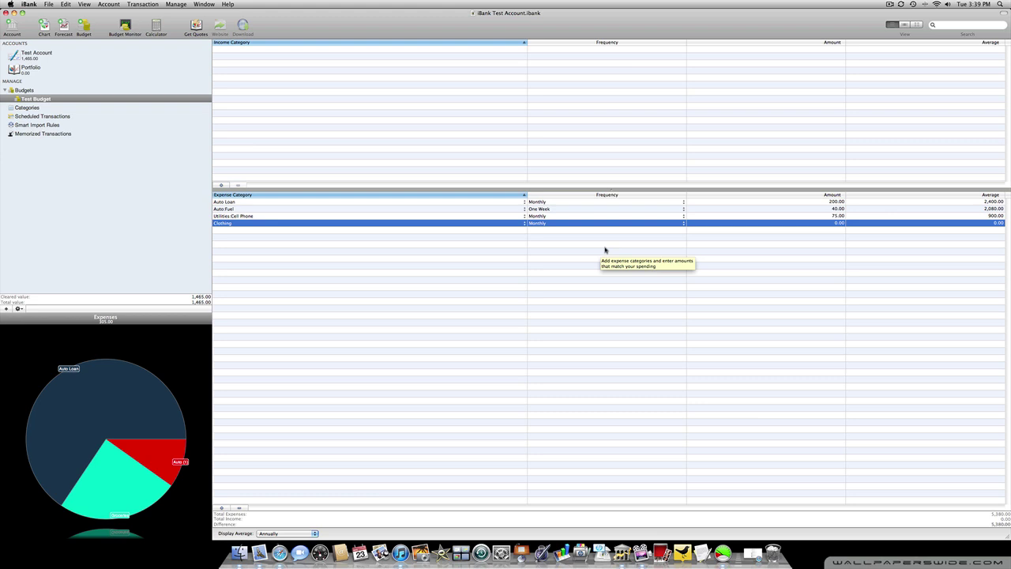
{"action": "double_click", "coordinate": [838, 223]}
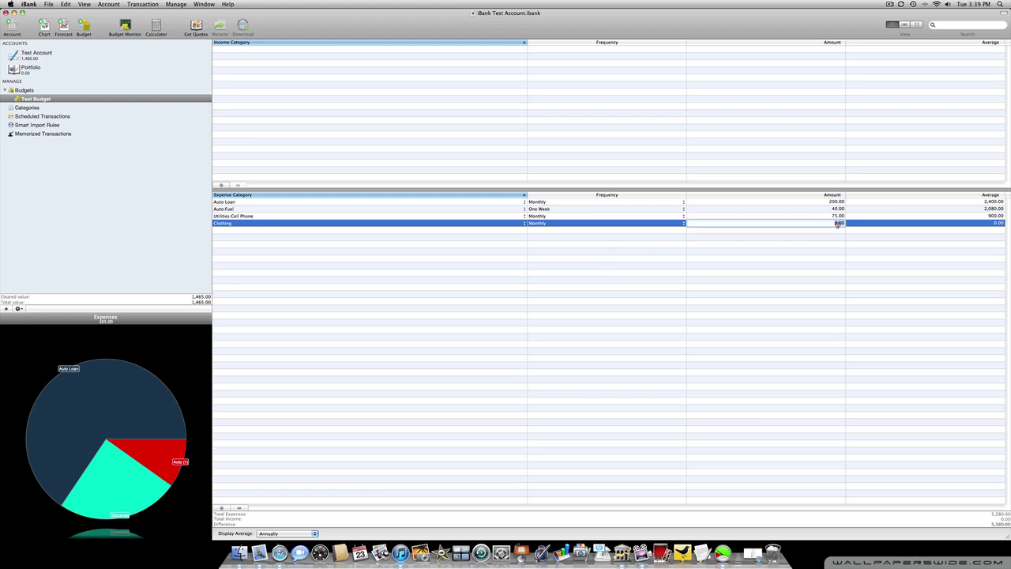
{"action": "type", "text": "50.00"}
{"action": "key", "text": "Return"}
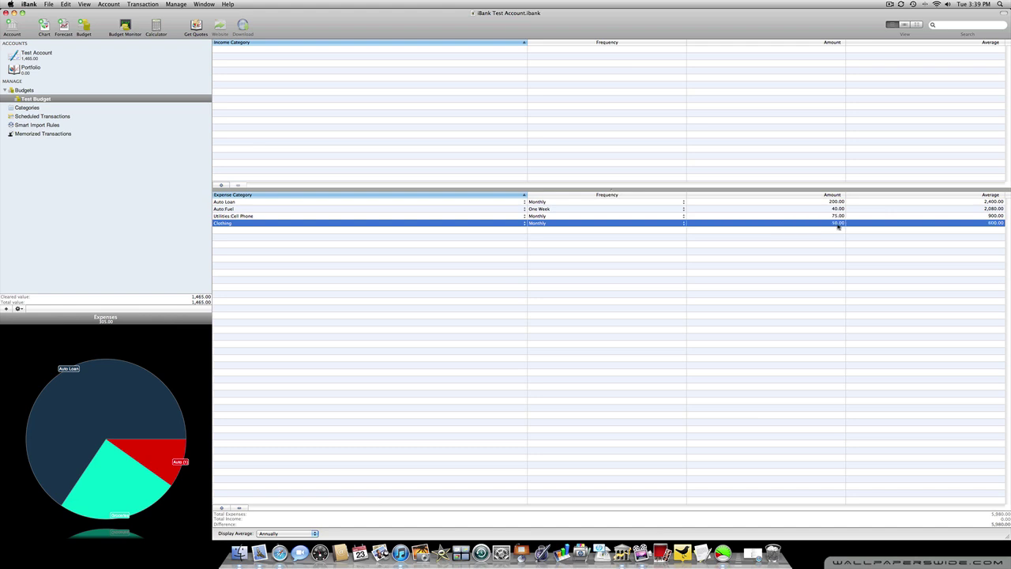
Add a Salary income row of 500.00 with frequency set to every week.
{"action": "left_click", "coordinate": [220, 185]}
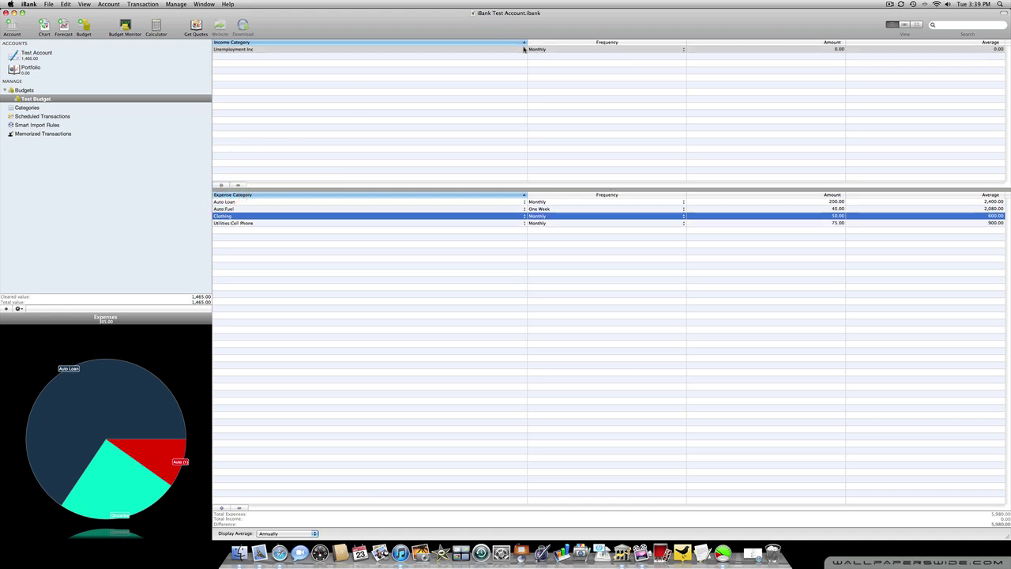
{"action": "left_click", "coordinate": [524, 49]}
{"action": "left_click", "coordinate": [388, 43]}
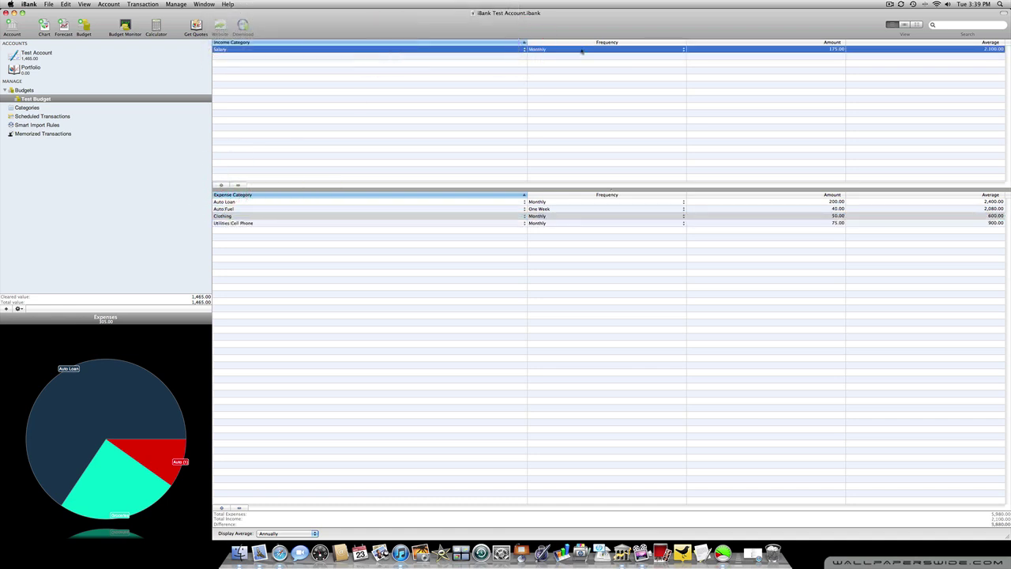
{"action": "double_click", "coordinate": [836, 49]}
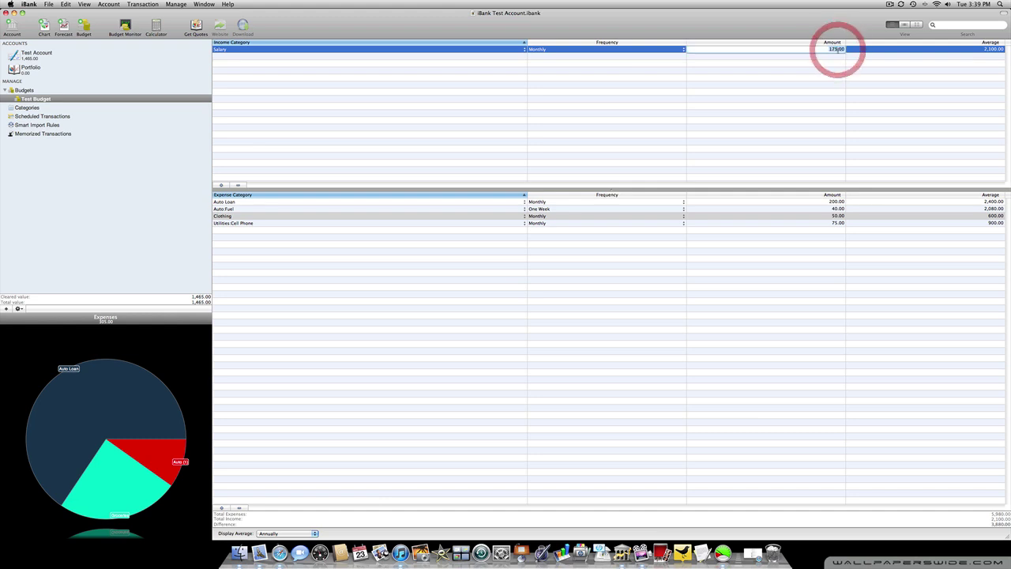
{"action": "type", "text": "500"}
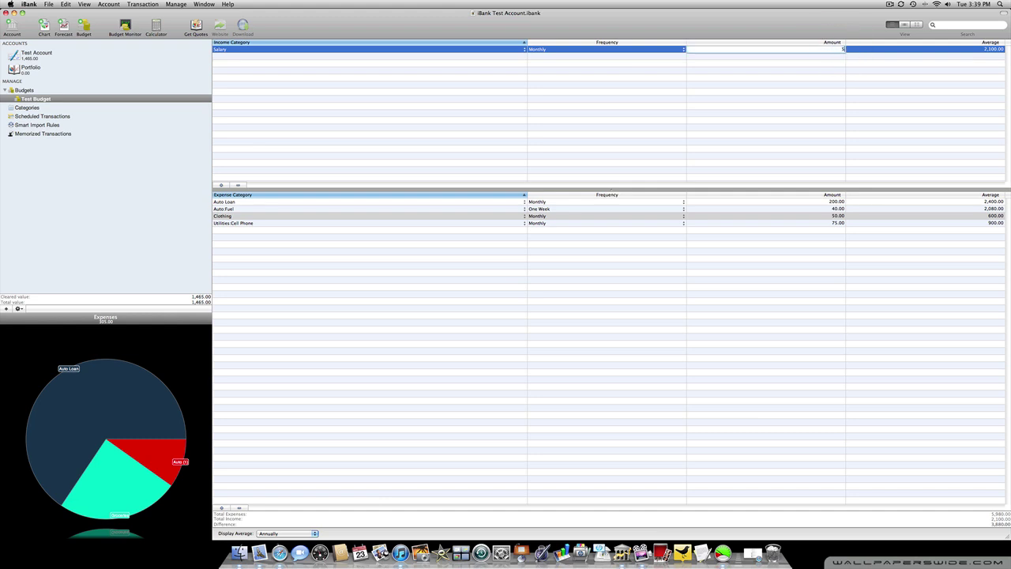
{"action": "type", "text": ".0"}
{"action": "left_click", "coordinate": [684, 49]}
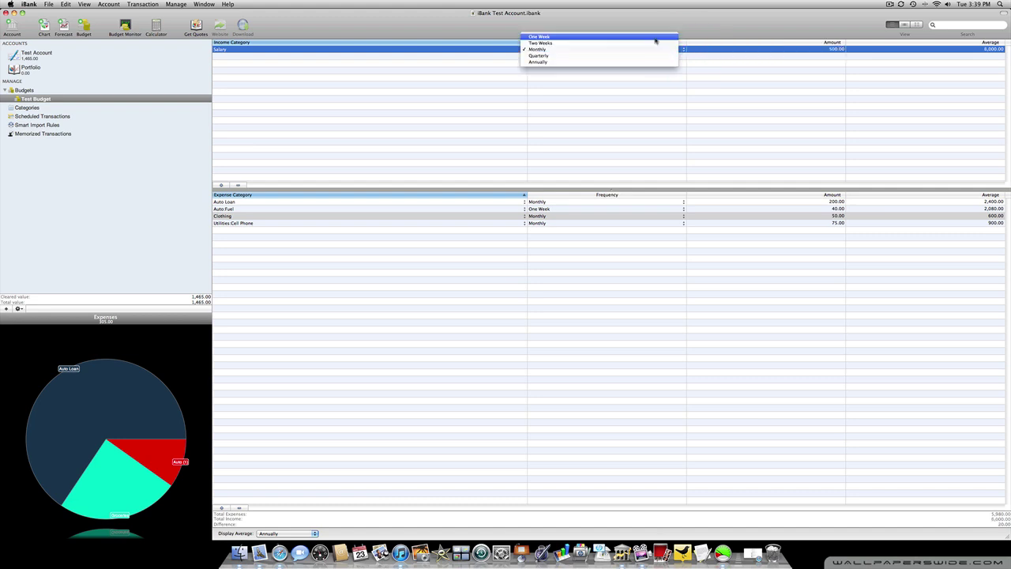
{"action": "left_click", "coordinate": [655, 37]}
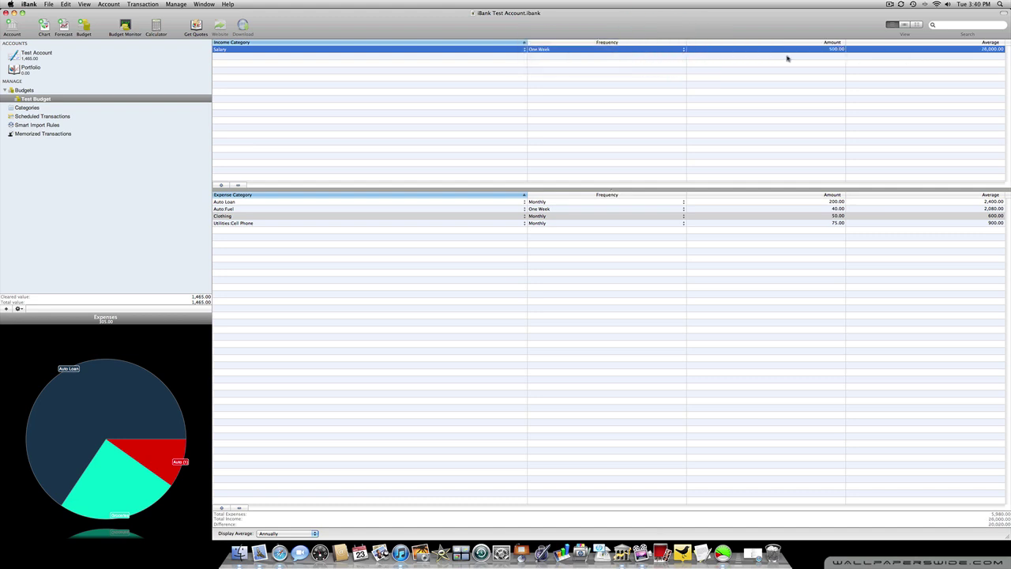
{"action": "key", "text": "Tab"}
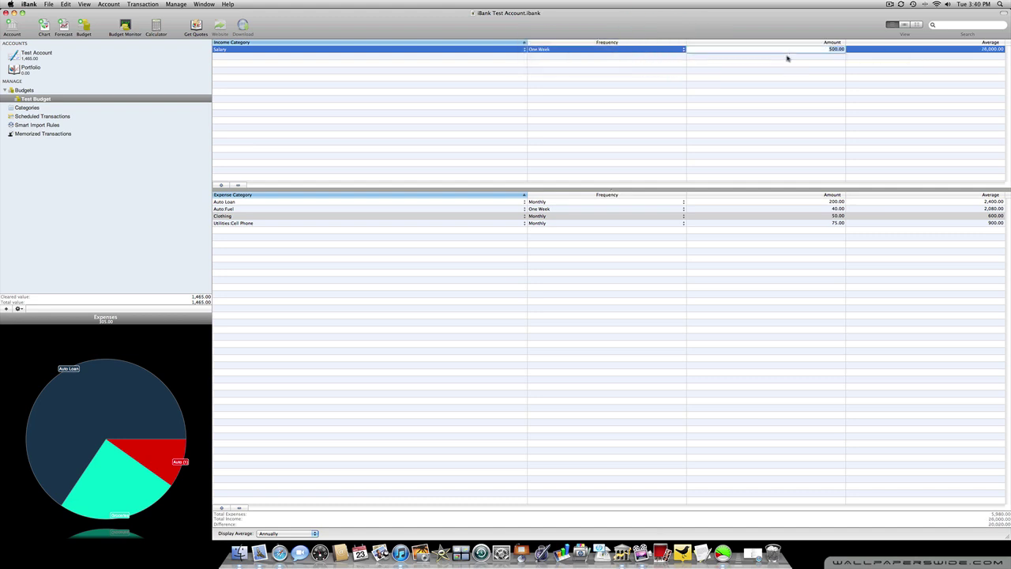
{"action": "left_click", "coordinate": [802, 71]}
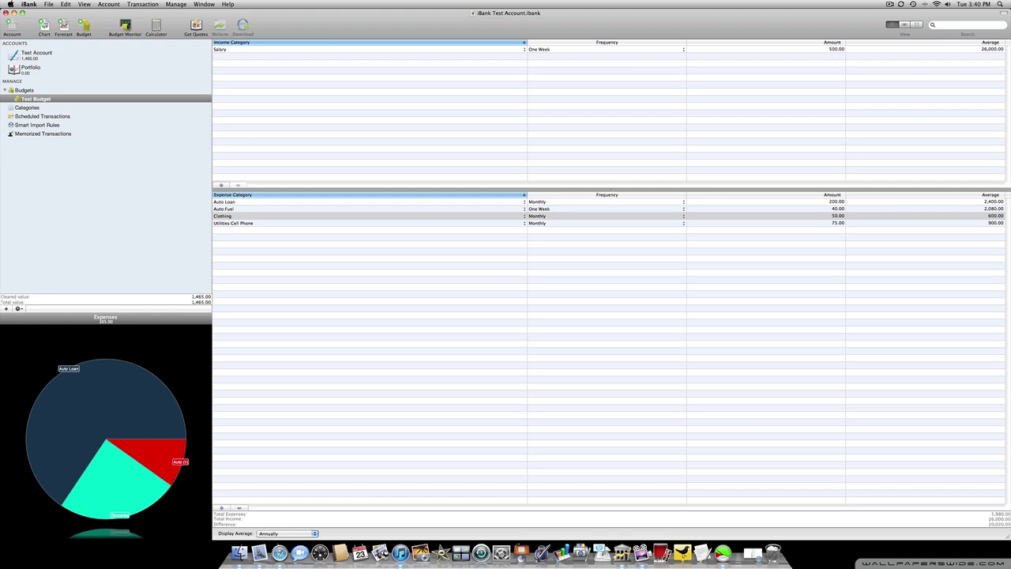
Show Test Budget for This Year in Budget Monitor.
{"action": "left_click", "coordinate": [125, 26]}
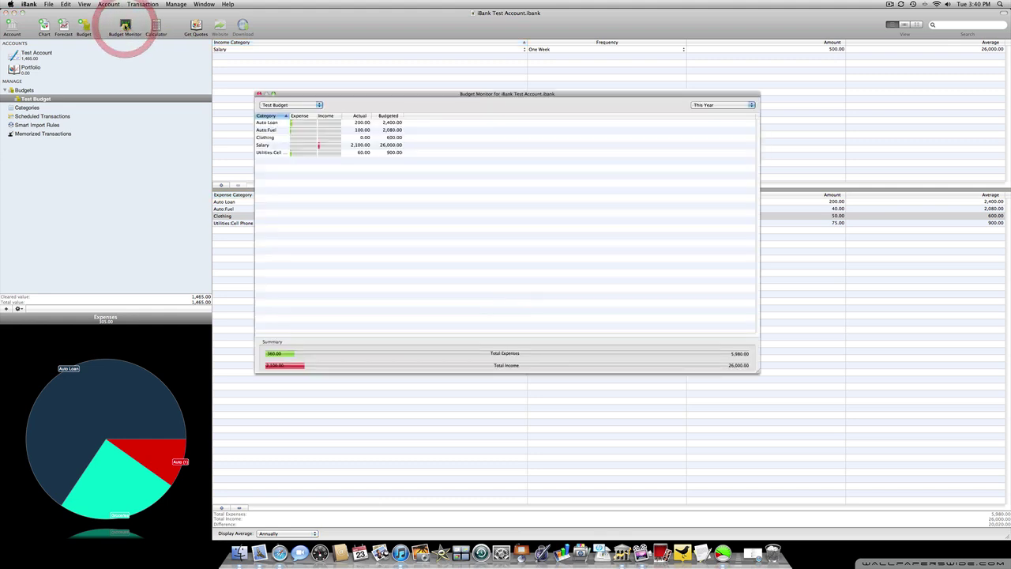
{"action": "left_click", "coordinate": [278, 105]}
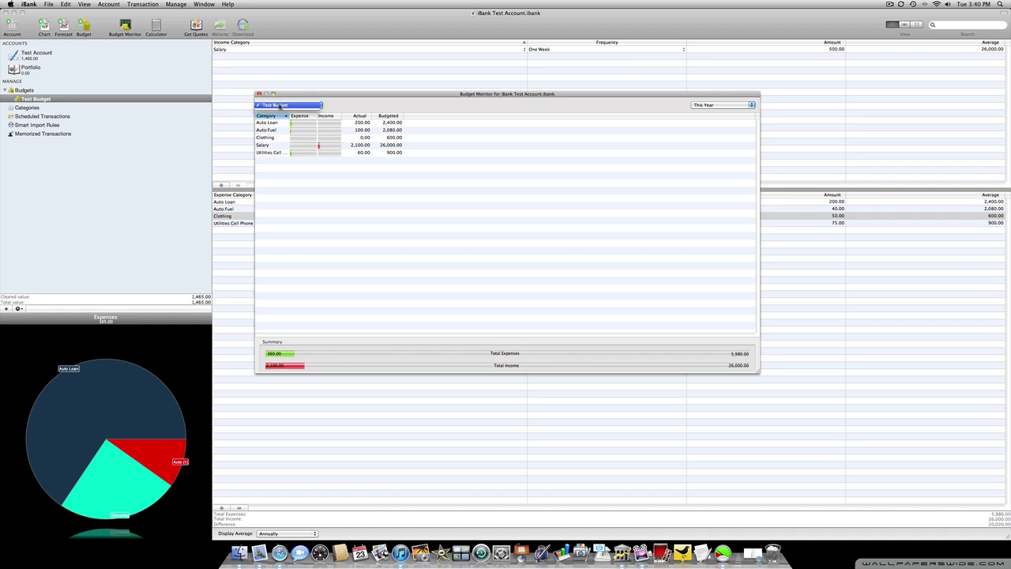
{"action": "left_click", "coordinate": [282, 108]}
{"action": "left_click", "coordinate": [286, 107]}
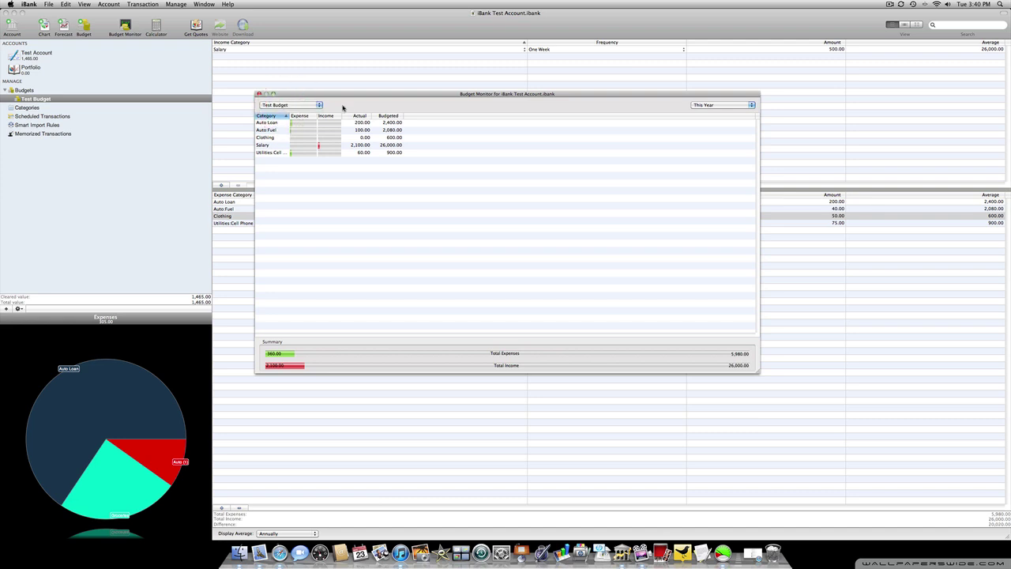
{"action": "left_click", "coordinate": [708, 109]}
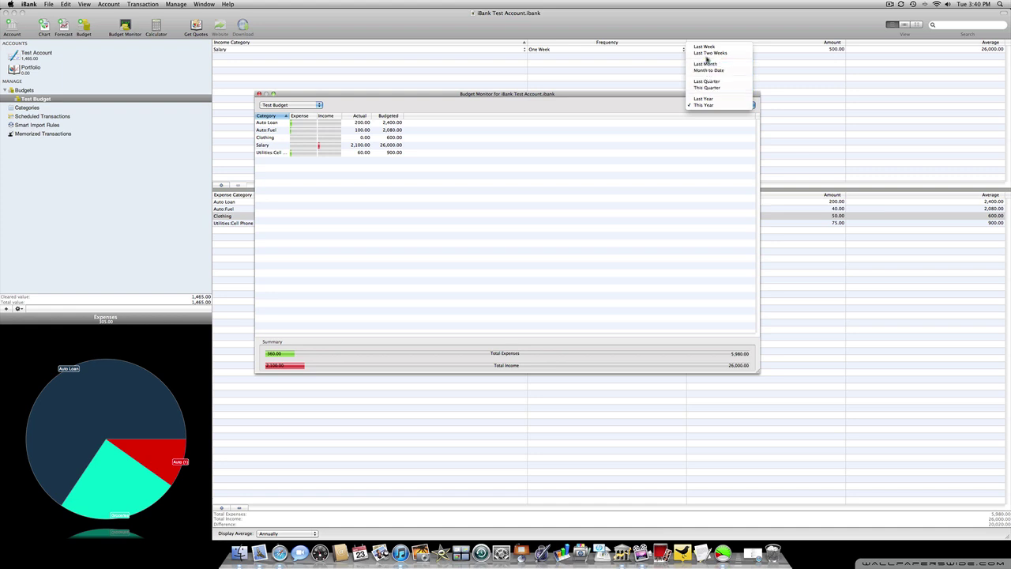
{"action": "left_click", "coordinate": [707, 105]}
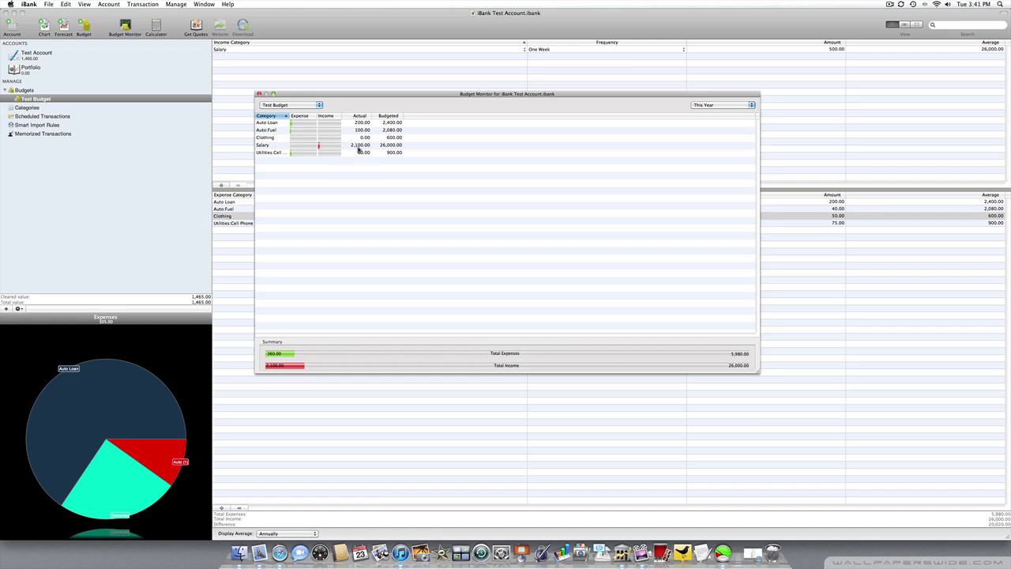
Close the Budget Monitor window to return to Test Budget's tables.
{"action": "left_click", "coordinate": [259, 95]}
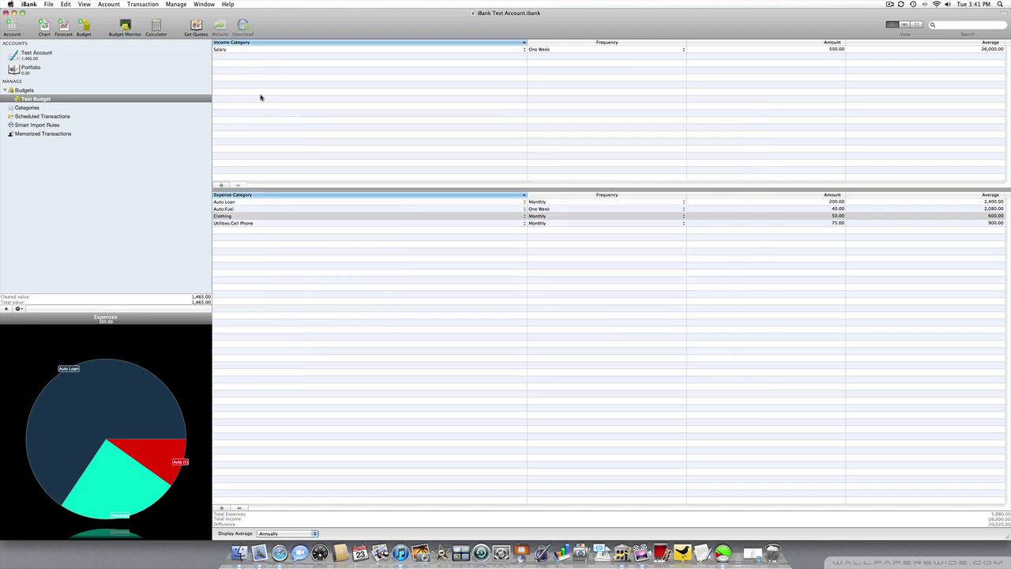